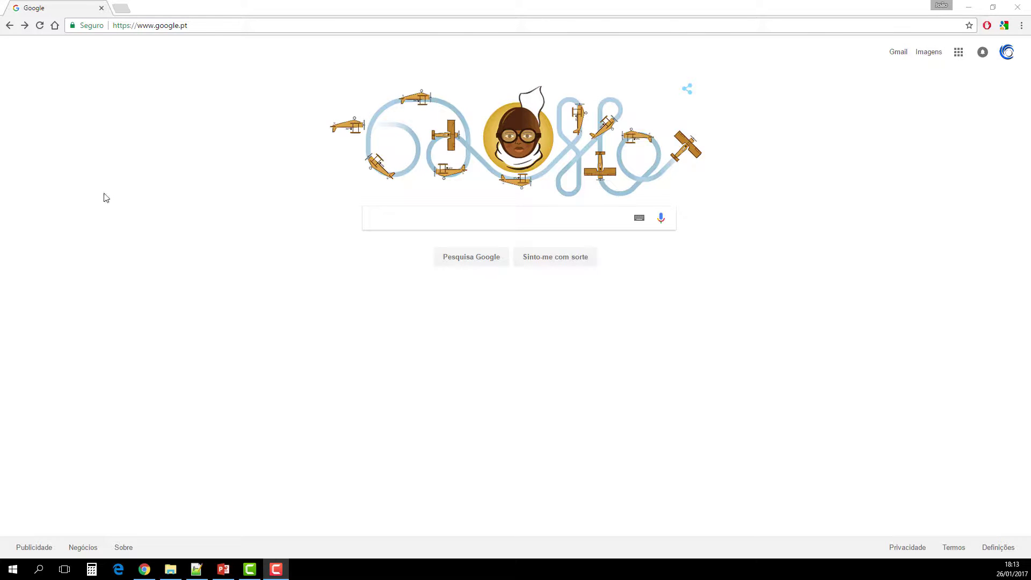
left_click(215, 25)
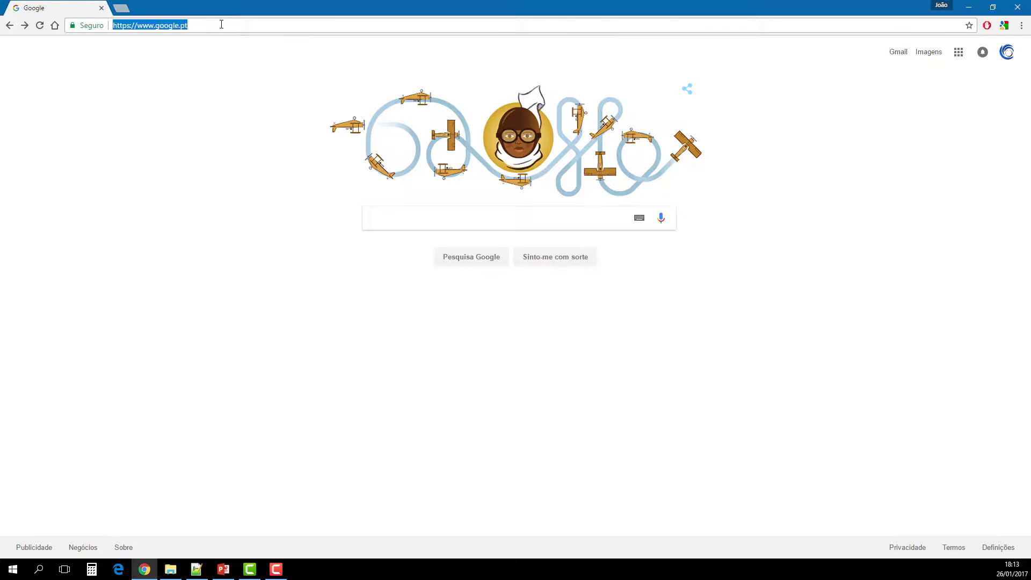
type("www.befunky.com")
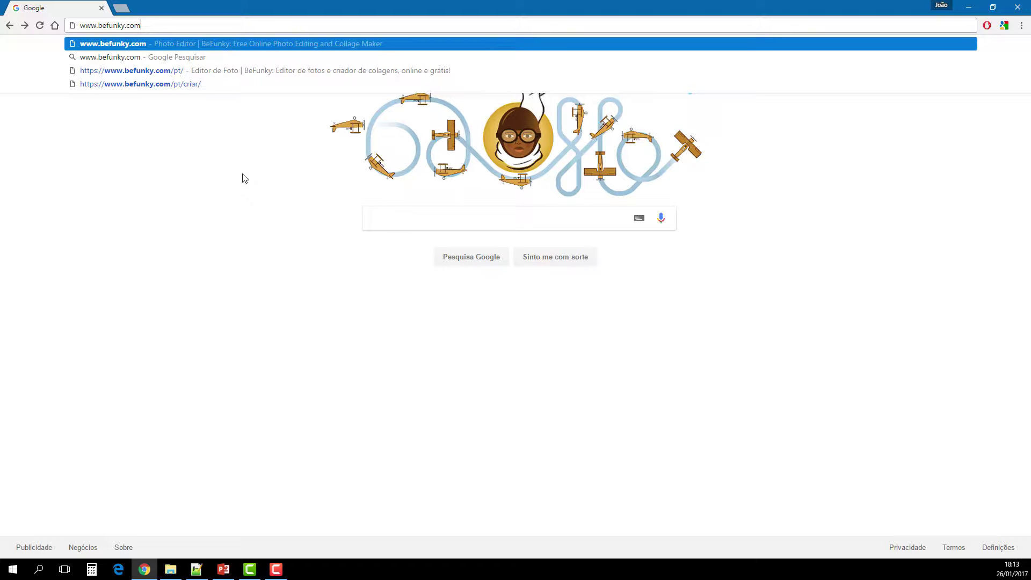
key("Return")
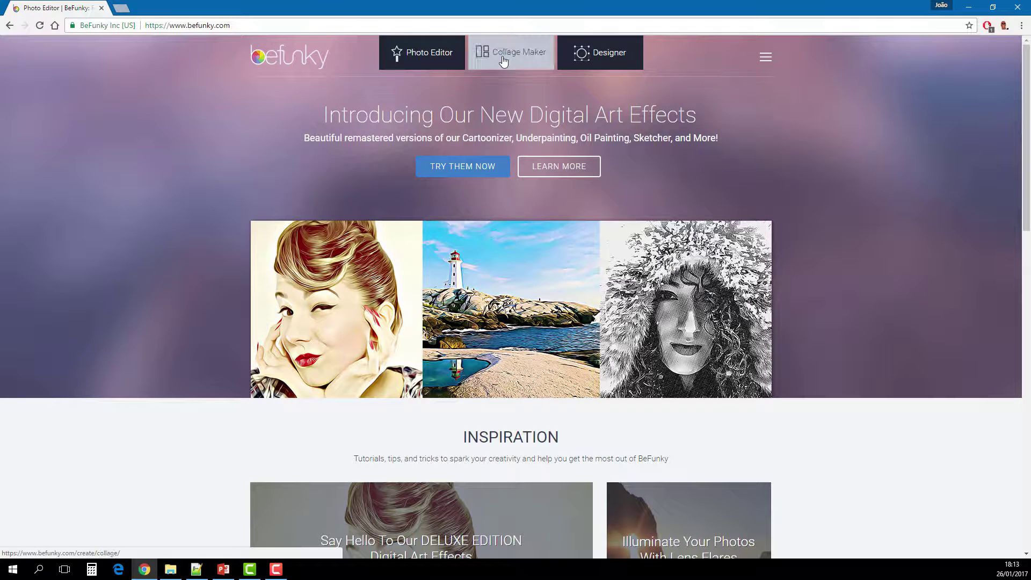
left_click(604, 62)
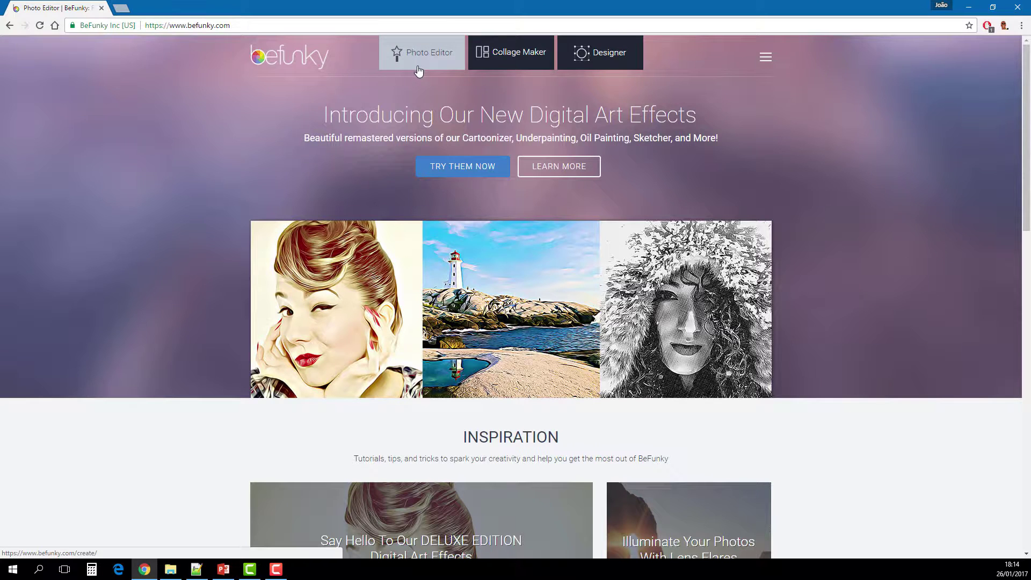
scroll(364, 170, "down", 2)
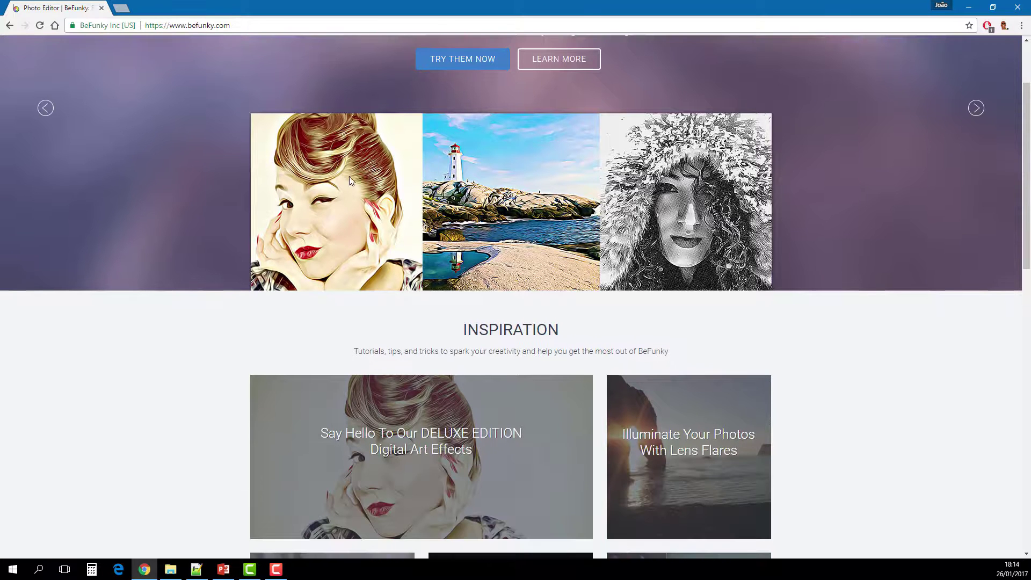
scroll(364, 169, "down", 3)
scroll(360, 289, "up", 5)
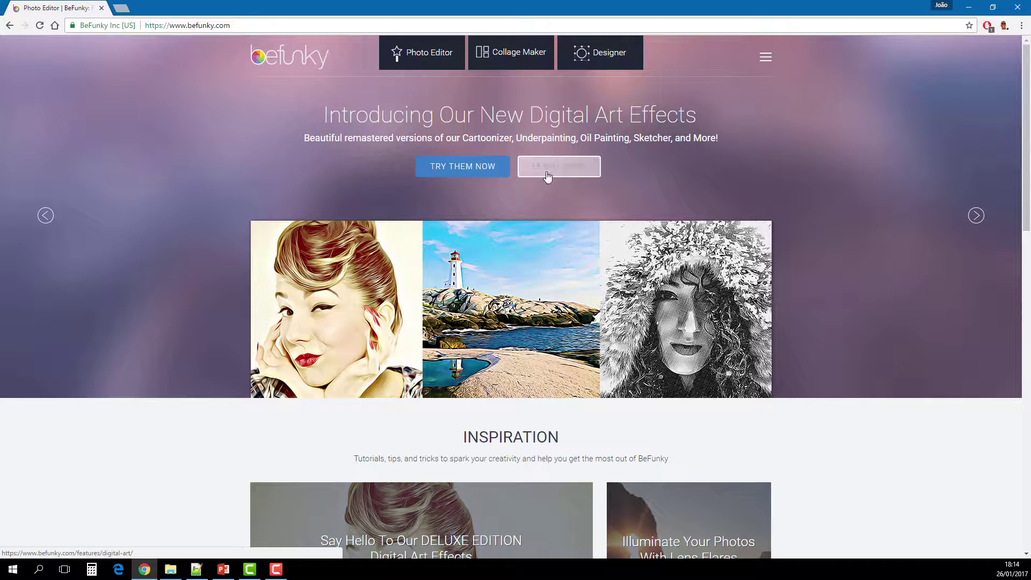
left_click(766, 59)
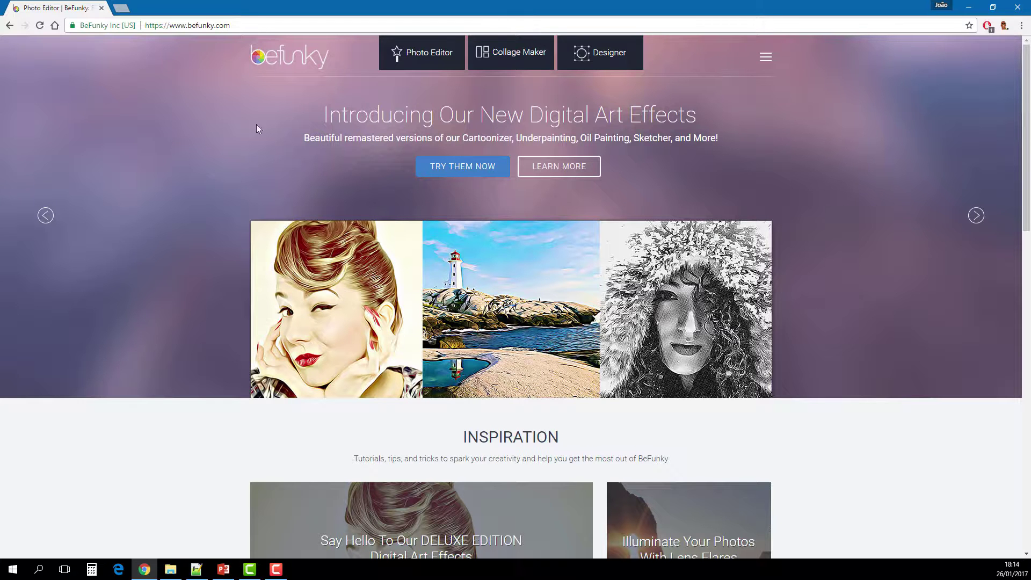
Open the Photo Editor and load the sample portrait of the smiling woman.
left_click(427, 62)
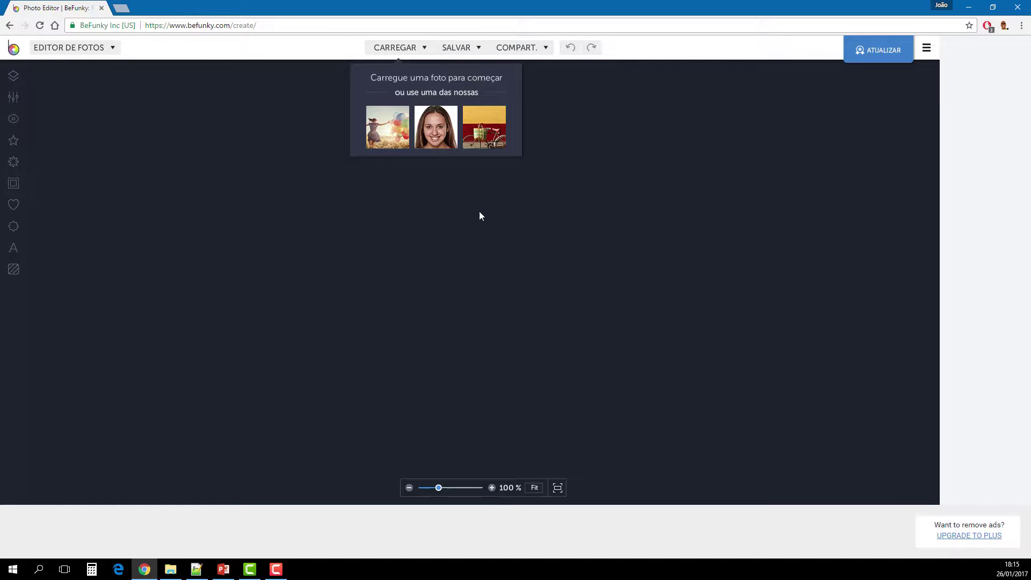
left_click(441, 140)
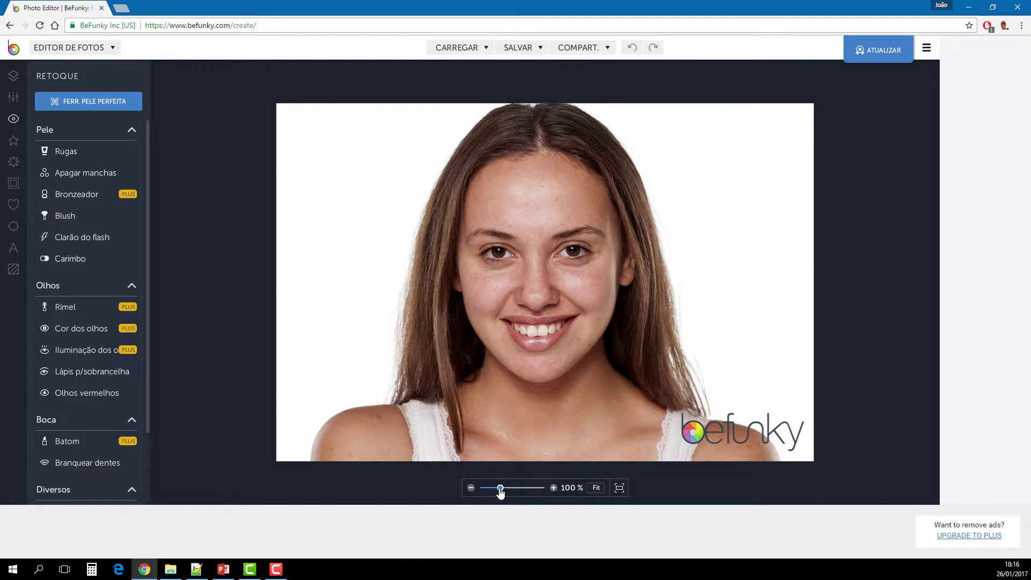
mouse_move(504, 493)
left_mouse_down()
mouse_move(528, 501)
mouse_move(519, 493)
left_mouse_up()
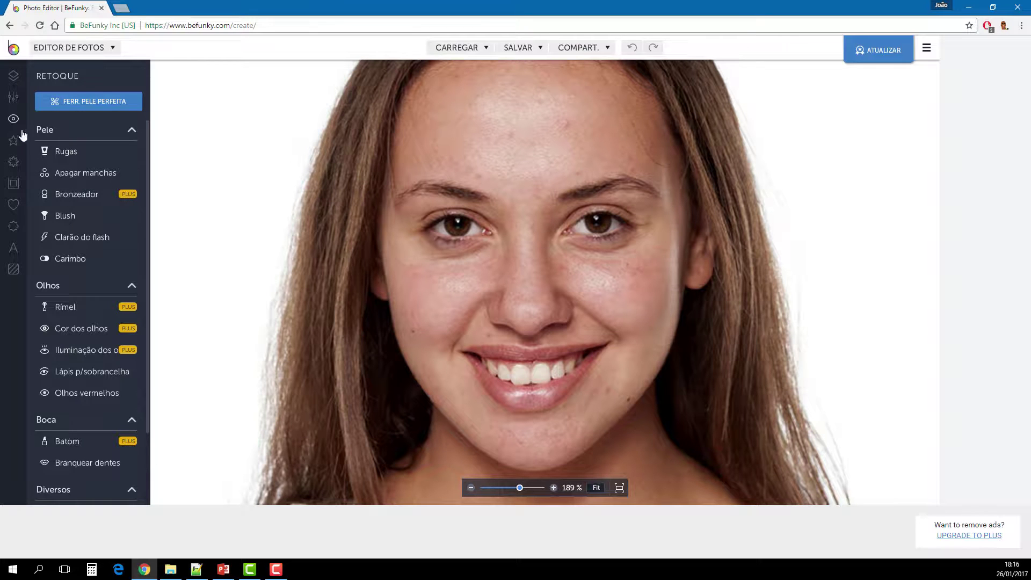
Collapse the Olhos, Boca and Diversos groups of retouching tools, leaving only the Pele group expanded.
left_click(132, 133)
left_click(132, 153)
left_click(131, 172)
left_click(131, 194)
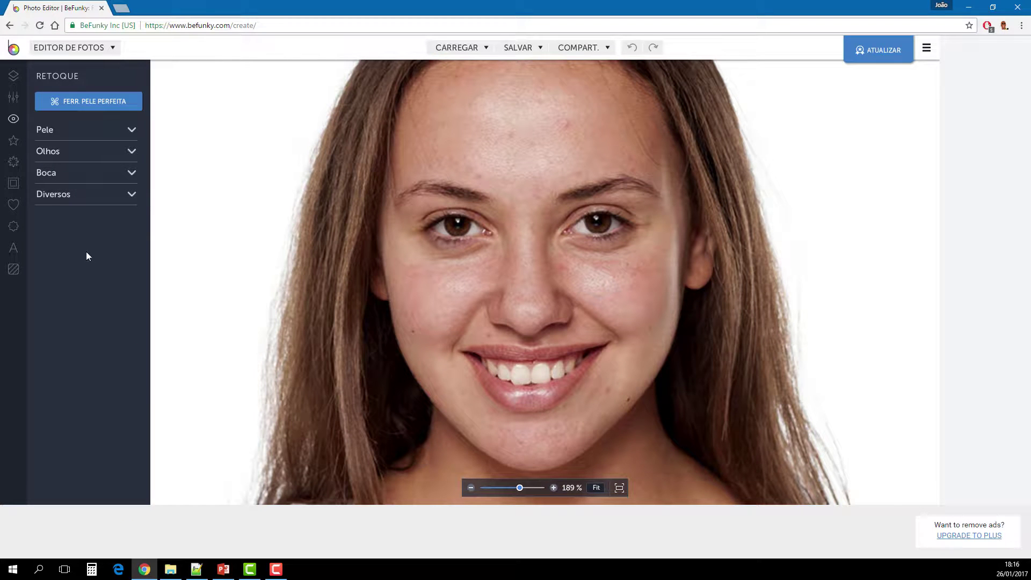
left_click(132, 132)
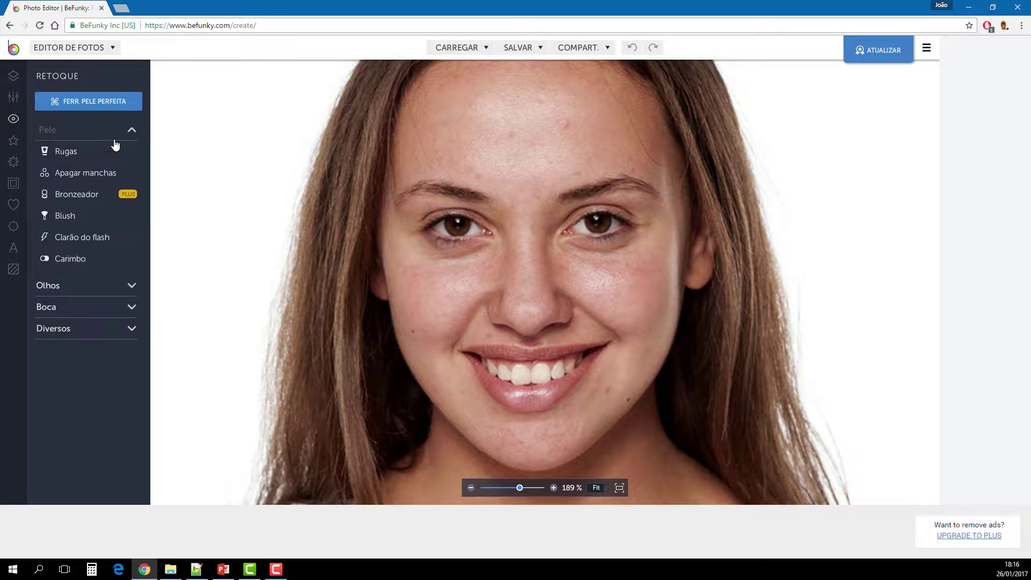
Try smoothing the woman's facial skin with the Rugas tool at solidity 46, brush size 0.20 and hardness 0.62, and discard the retouch.
left_click(62, 155)
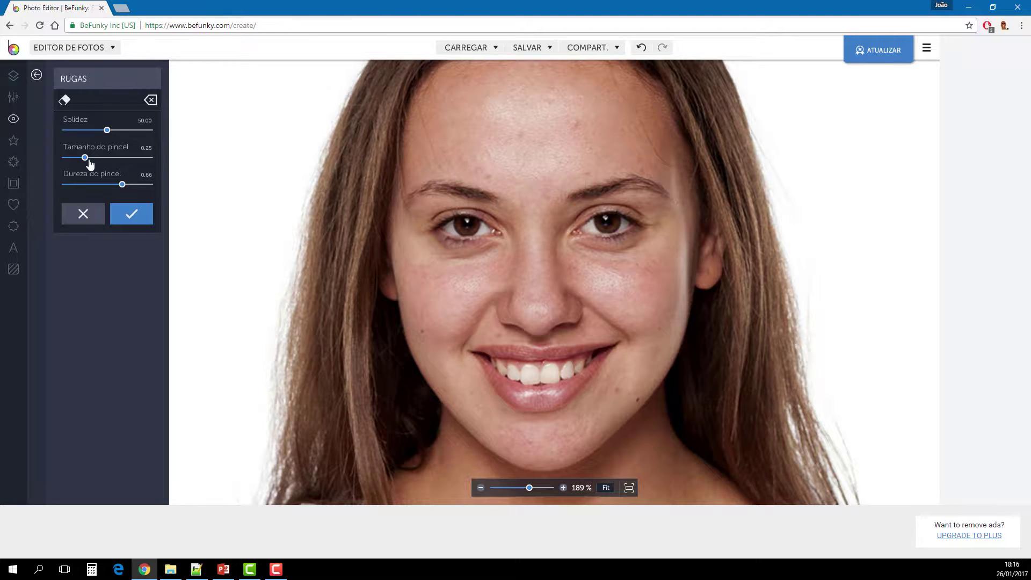
left_click_drag(86, 163, 80, 165)
mouse_move(427, 333)
left_mouse_down()
mouse_move(421, 325)
mouse_move(426, 338)
mouse_move(440, 310)
mouse_move(472, 359)
mouse_move(417, 322)
left_mouse_up()
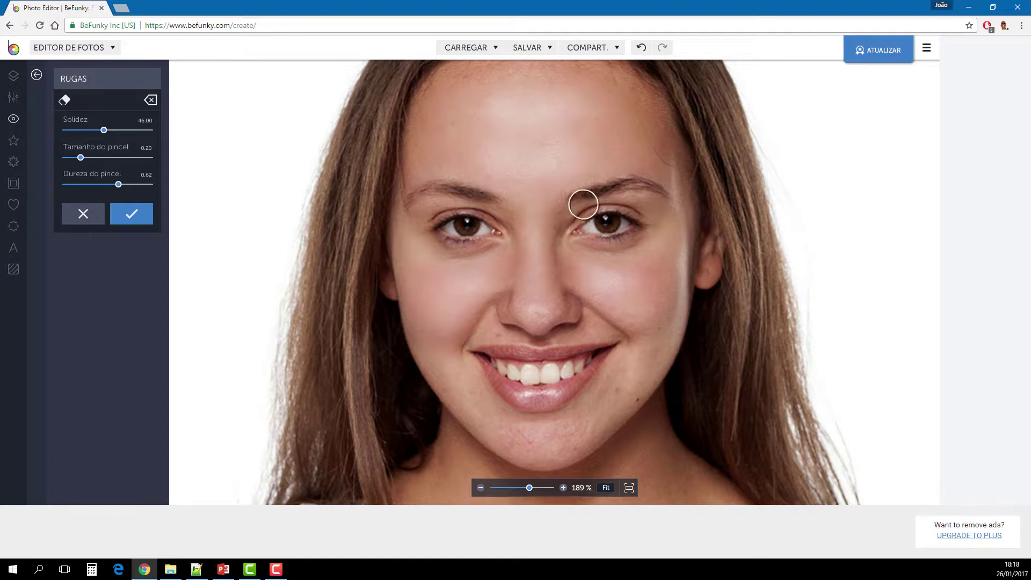
left_click_drag(533, 490, 523, 489)
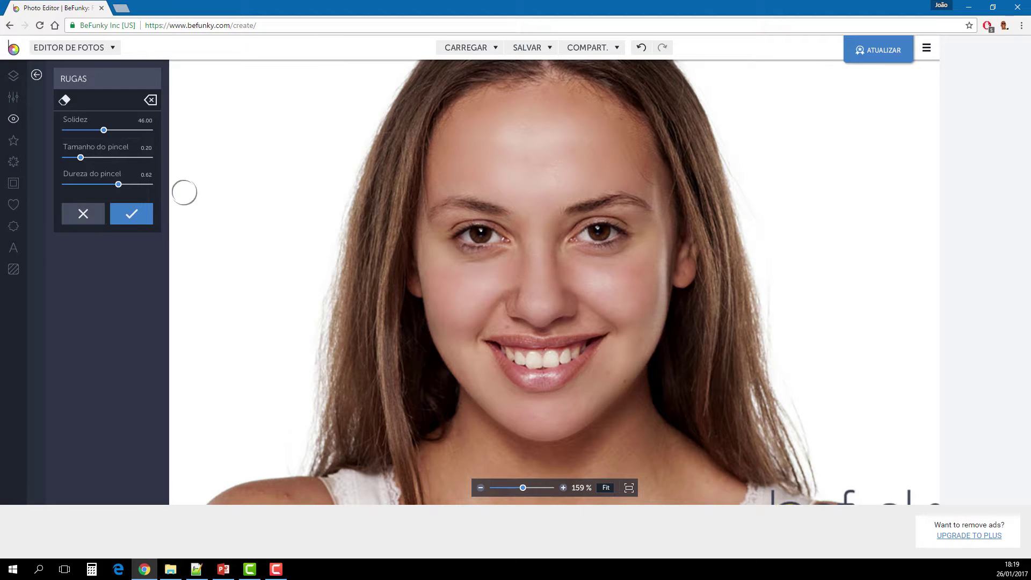
left_click(86, 217)
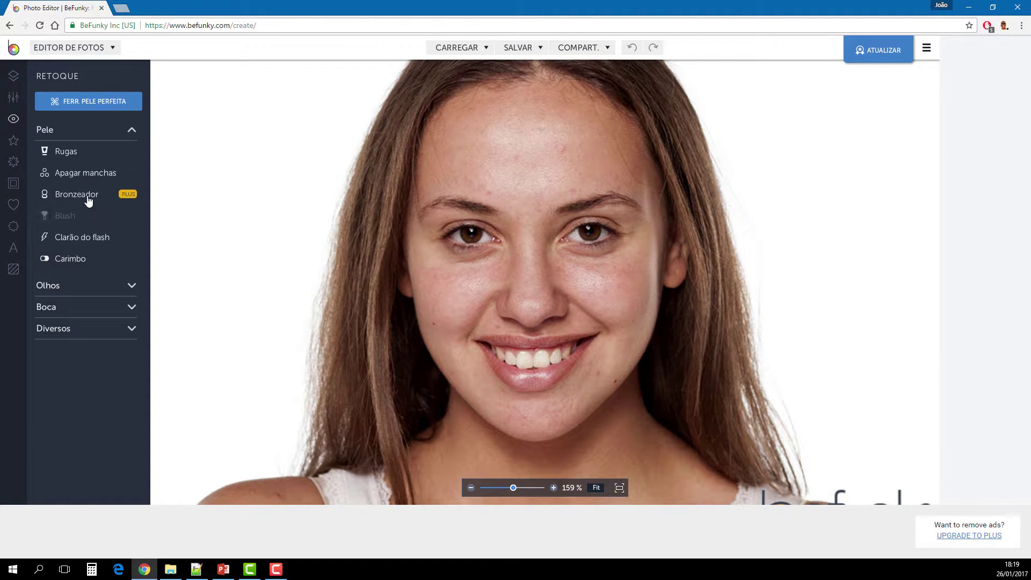
Try erasing the mole beside the chin with the Apagar manchas tool at brush size 0.20, and discard the retouch.
left_click(68, 177)
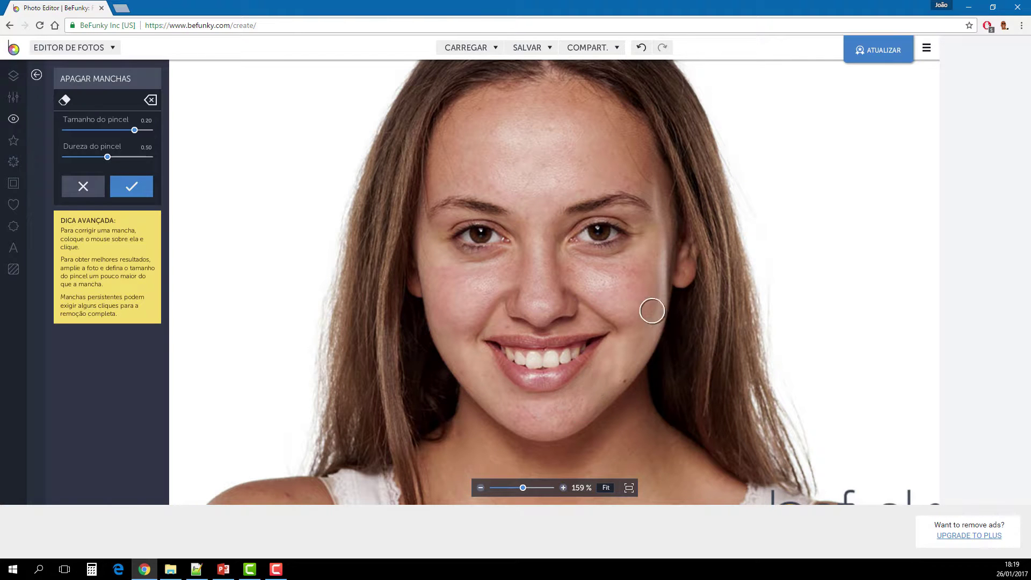
left_click(629, 377)
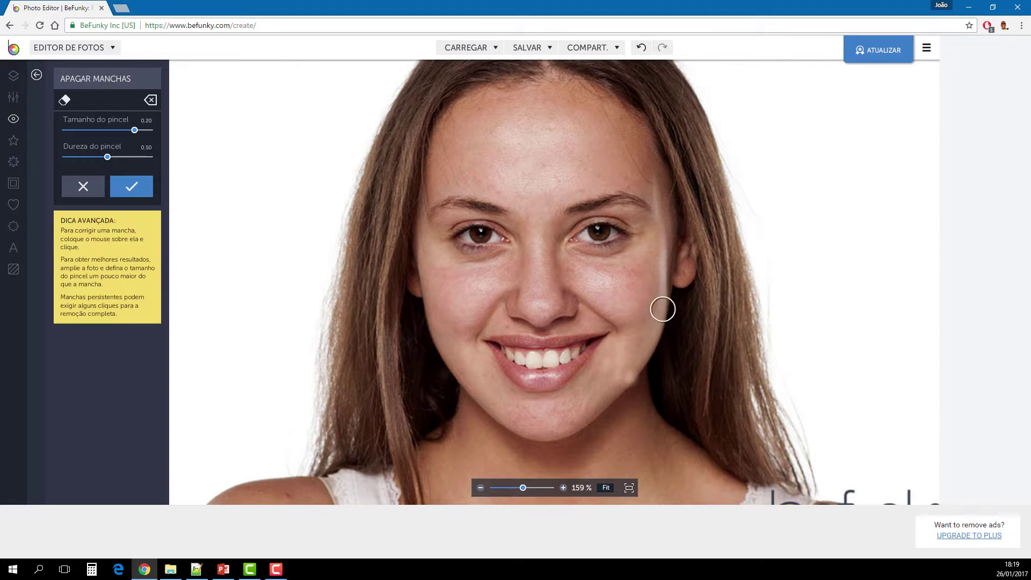
left_click(98, 190)
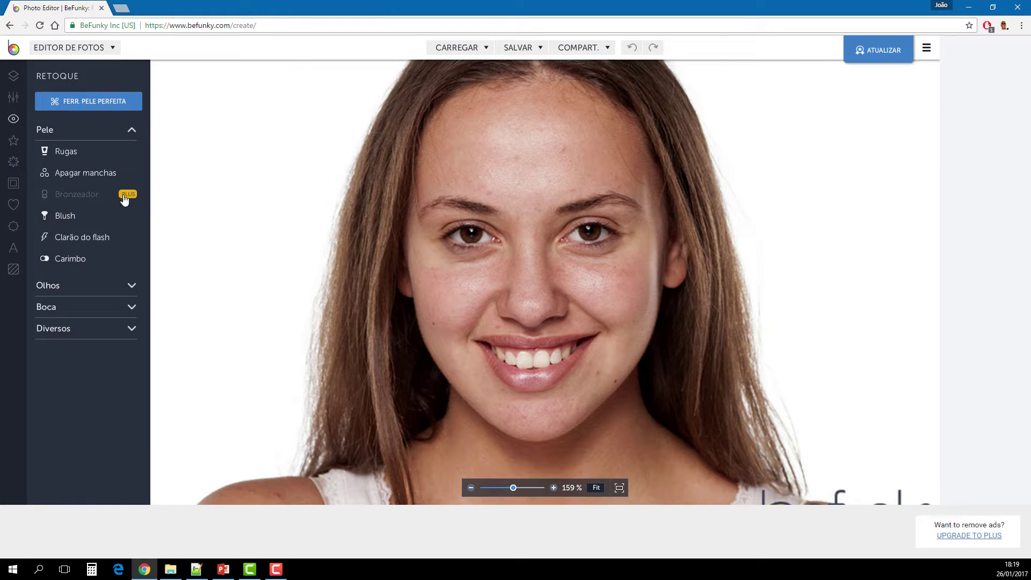
Try tanning the forehead and cheek with the Bronzeador tool's darkest brown, and discard the effect.
left_click(75, 195)
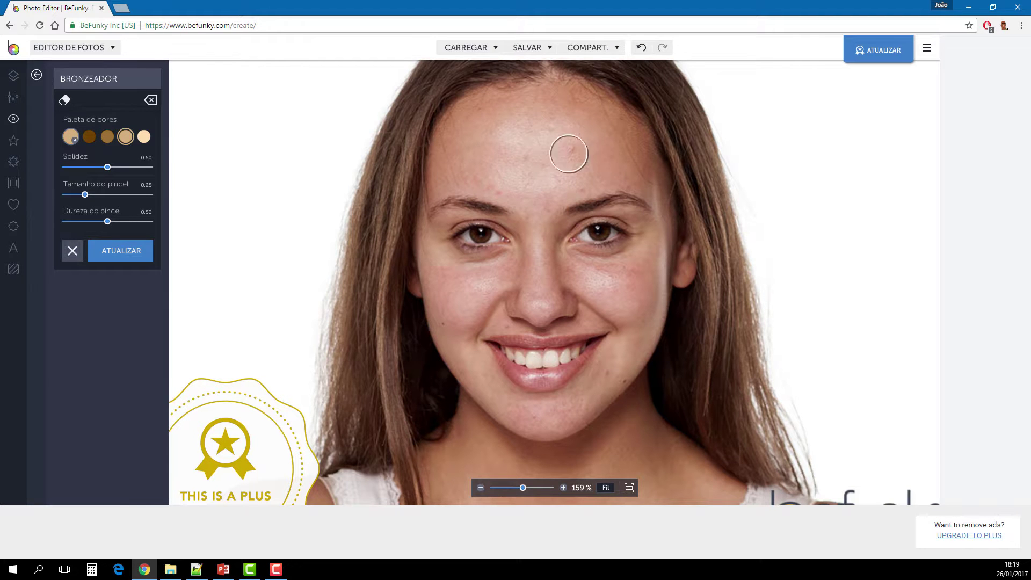
left_click(90, 138)
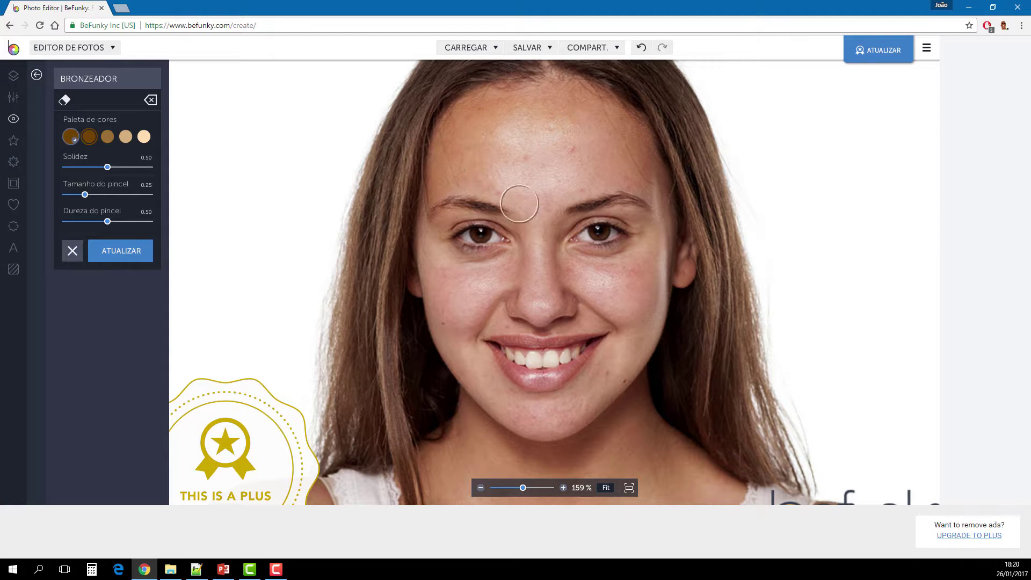
mouse_move(578, 181)
left_mouse_down()
mouse_move(619, 184)
mouse_move(611, 157)
mouse_move(656, 184)
mouse_move(657, 305)
mouse_move(656, 258)
mouse_move(641, 304)
mouse_move(611, 293)
mouse_move(604, 276)
mouse_move(655, 232)
mouse_move(579, 274)
mouse_move(544, 259)
mouse_move(551, 208)
mouse_move(541, 148)
mouse_move(508, 164)
mouse_move(538, 157)
mouse_move(544, 169)
mouse_move(506, 185)
left_mouse_up()
left_click(108, 255)
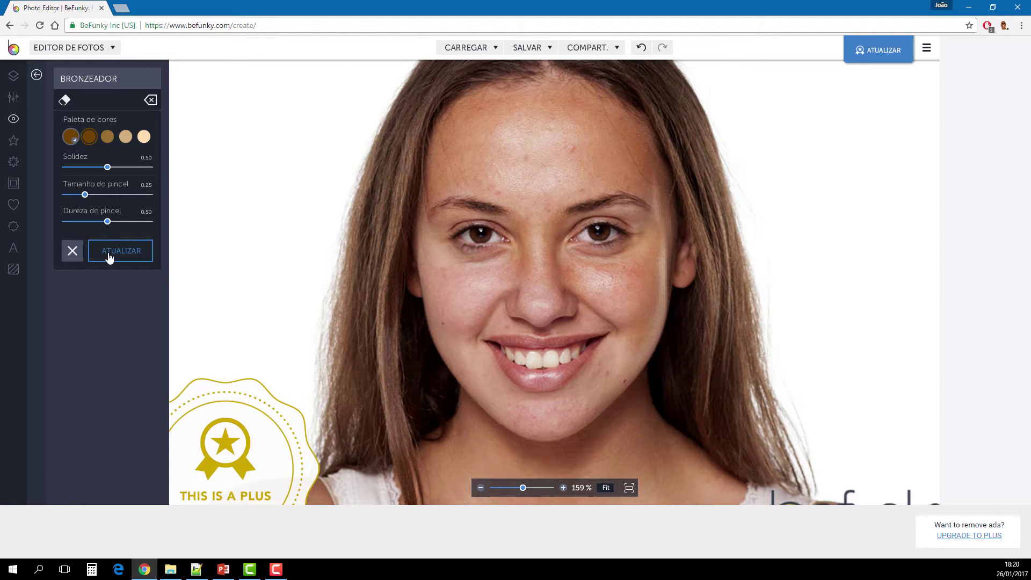
left_click(74, 251)
Smooth the skin across the woman's face with the Rugas tool, using increased solidity, brush size and hardness, and apply it.
left_click(66, 151)
left_click_drag(122, 184, 132, 185)
mouse_move(550, 159)
left_mouse_down()
mouse_move(574, 168)
mouse_move(561, 152)
left_mouse_up()
left_click_drag(103, 130, 132, 130)
left_click_drag(81, 157, 99, 158)
mouse_move(580, 161)
left_mouse_down()
mouse_move(552, 126)
mouse_move(477, 138)
mouse_move(552, 127)
mouse_move(621, 150)
mouse_move(607, 317)
mouse_move(617, 299)
mouse_move(639, 296)
mouse_move(547, 295)
mouse_move(527, 272)
mouse_move(458, 317)
mouse_move(541, 417)
mouse_move(640, 380)
mouse_move(449, 295)
mouse_move(644, 264)
mouse_move(440, 219)
left_mouse_up()
left_click(133, 214)
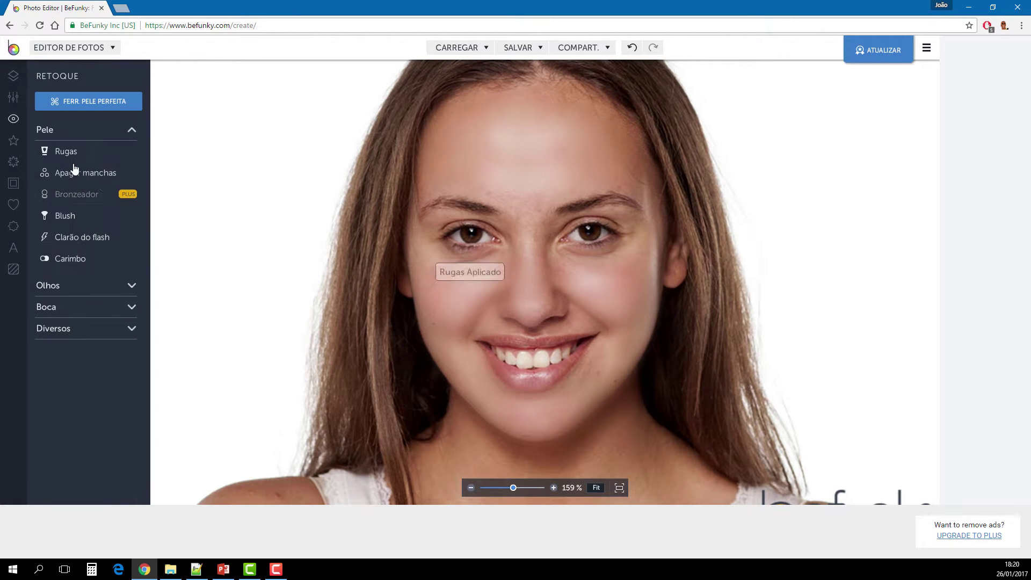
Try tanning the whole face with the Bronzeador tool's darkest brown at brush size 0.45, and discard the effect.
left_click(95, 197)
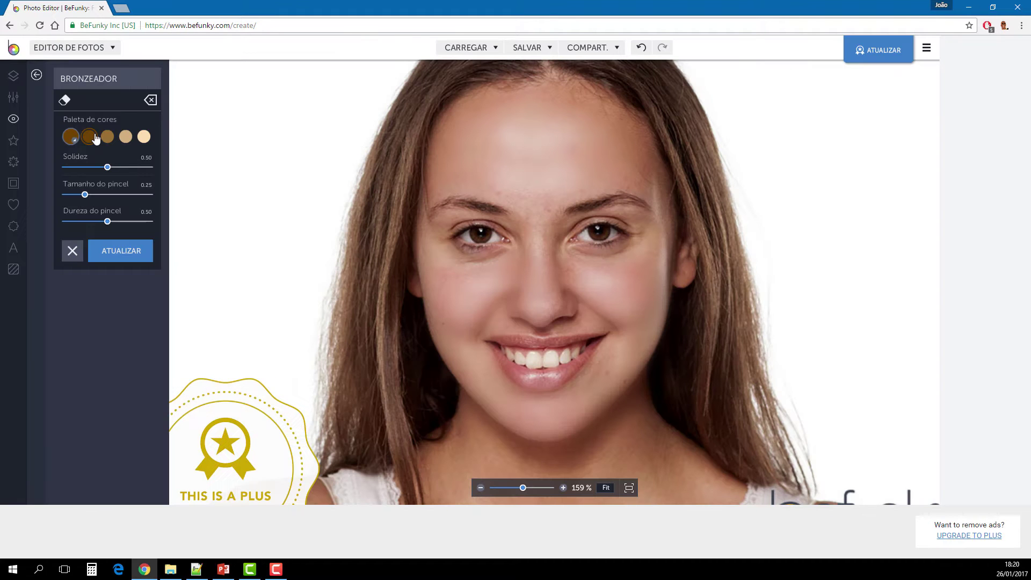
left_click(89, 137)
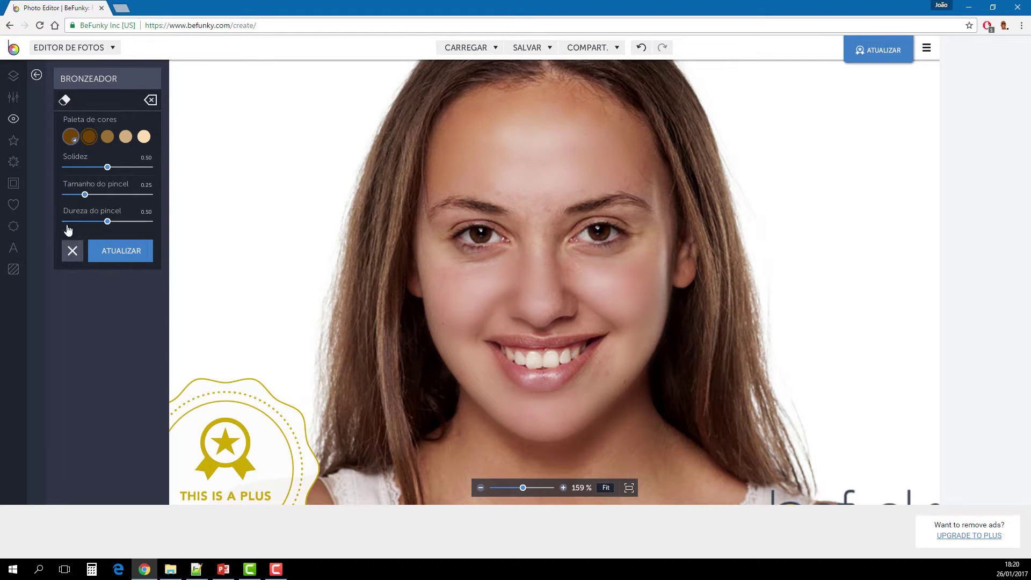
left_click(102, 194)
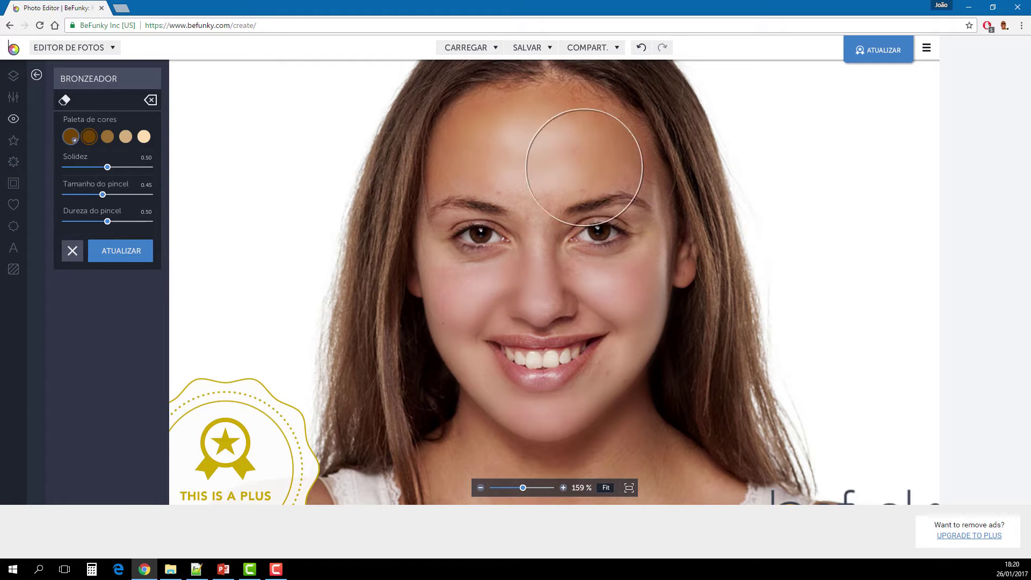
mouse_move(628, 257)
left_mouse_down()
mouse_move(609, 301)
mouse_move(522, 286)
mouse_move(385, 224)
mouse_move(446, 379)
mouse_move(520, 410)
mouse_move(637, 304)
left_mouse_up()
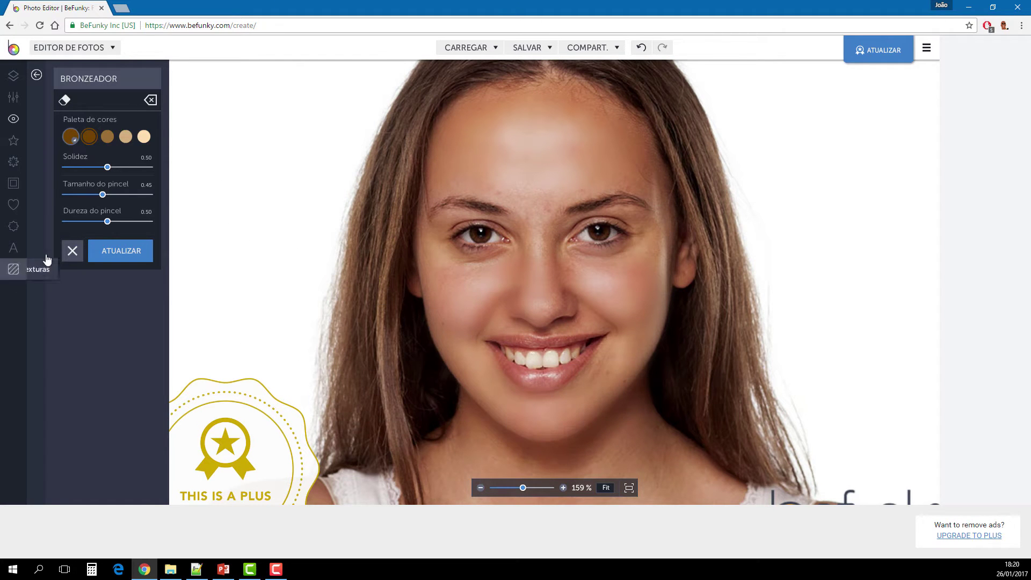
left_click(67, 255)
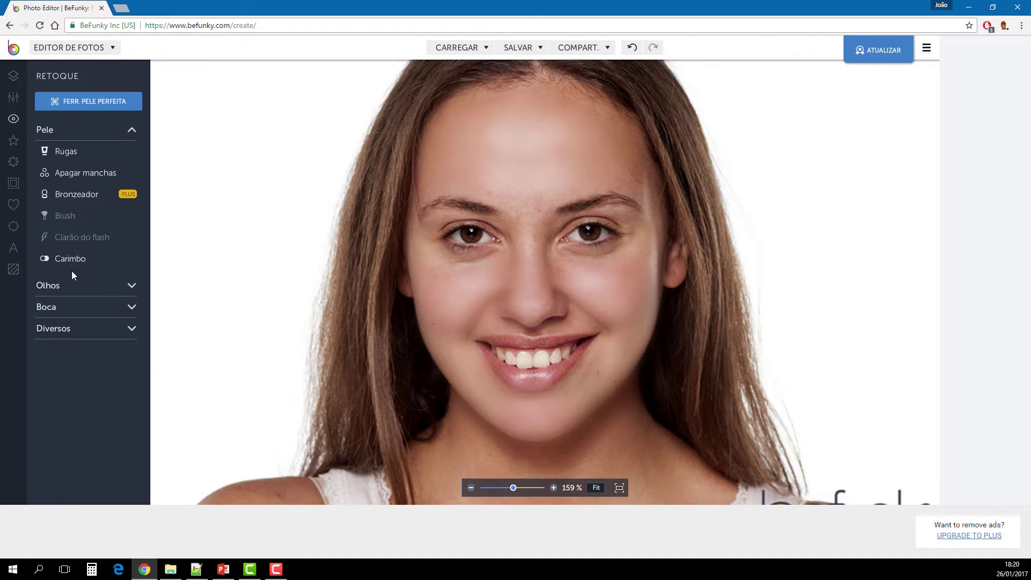
left_click(57, 107)
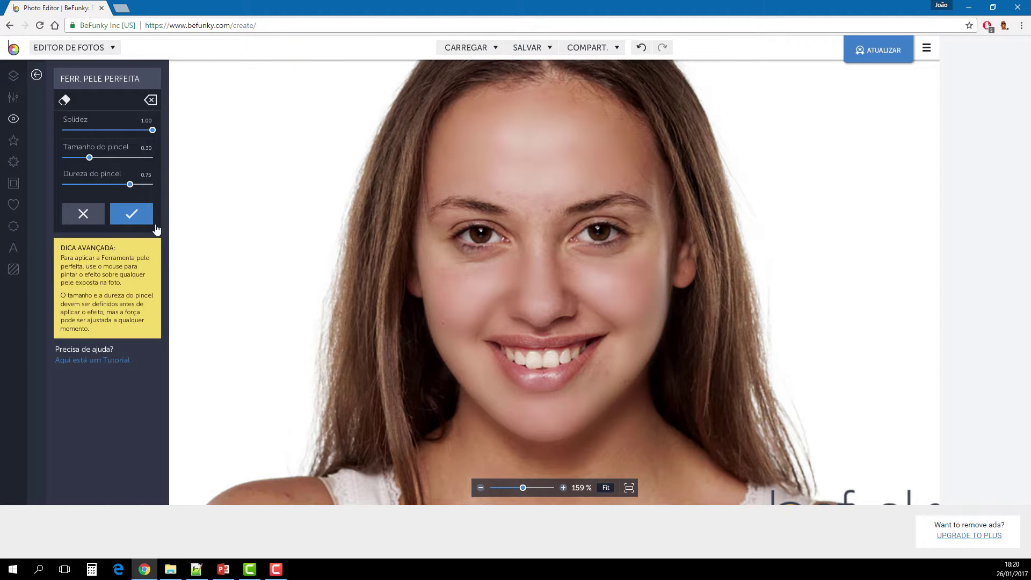
left_click(84, 214)
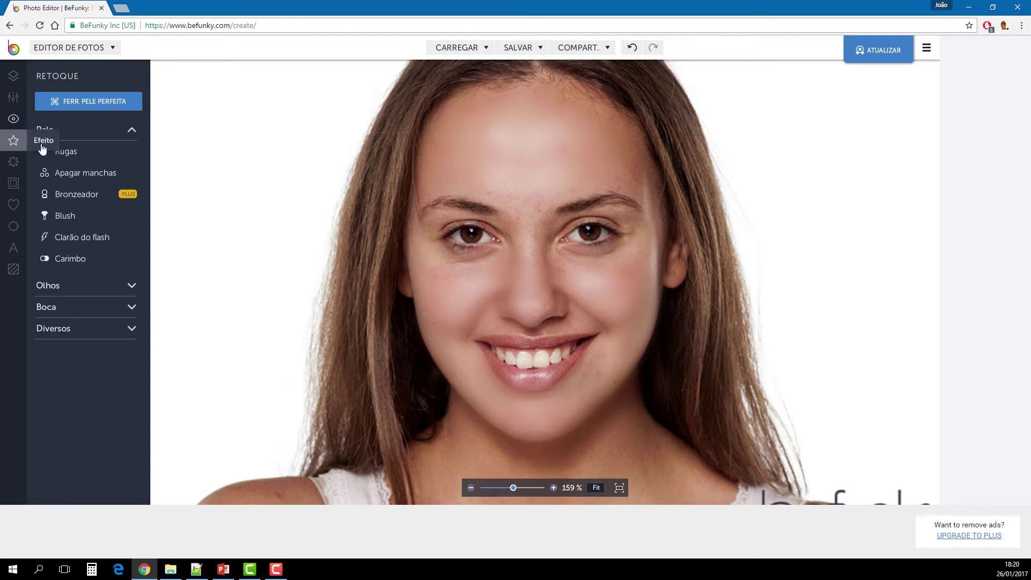
Crop the portrait in free form around the woman's face and hair to 546 × 551 px, and apply the crop.
left_click(13, 98)
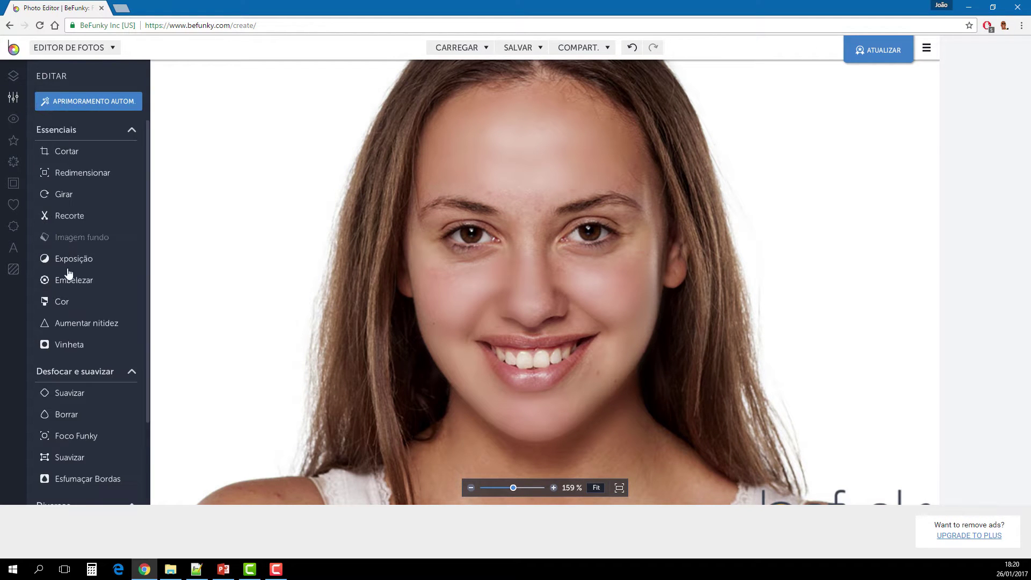
left_click(66, 155)
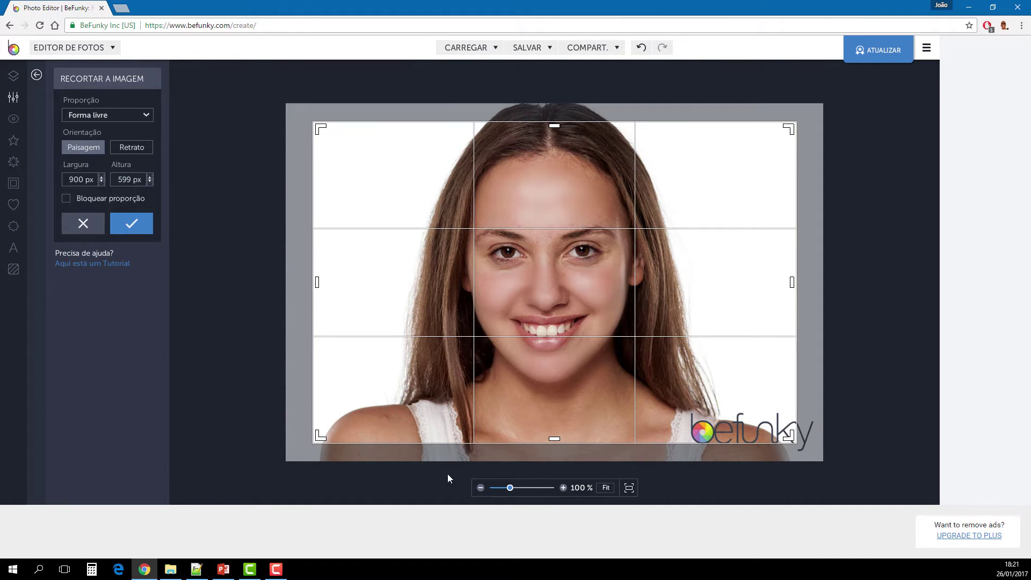
left_click_drag(318, 282, 409, 283)
left_click_drag(792, 281, 698, 280)
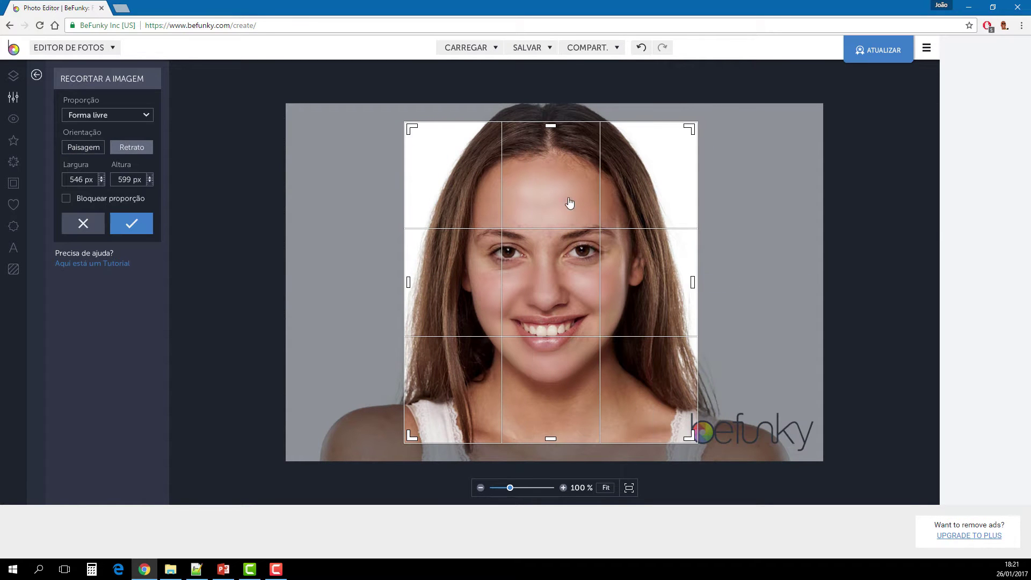
left_click_drag(553, 126, 549, 104)
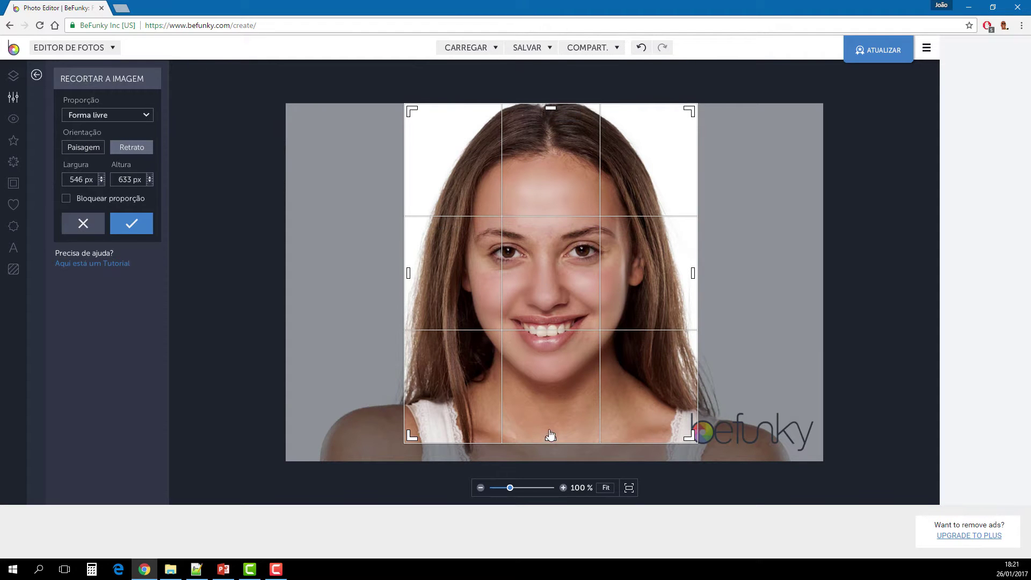
left_click_drag(550, 439, 548, 398)
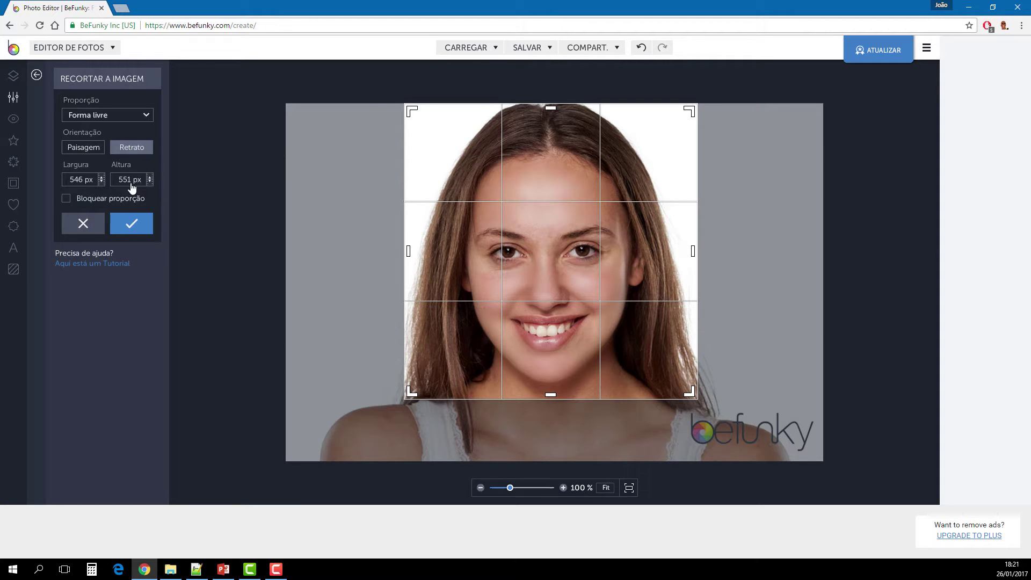
left_click(131, 223)
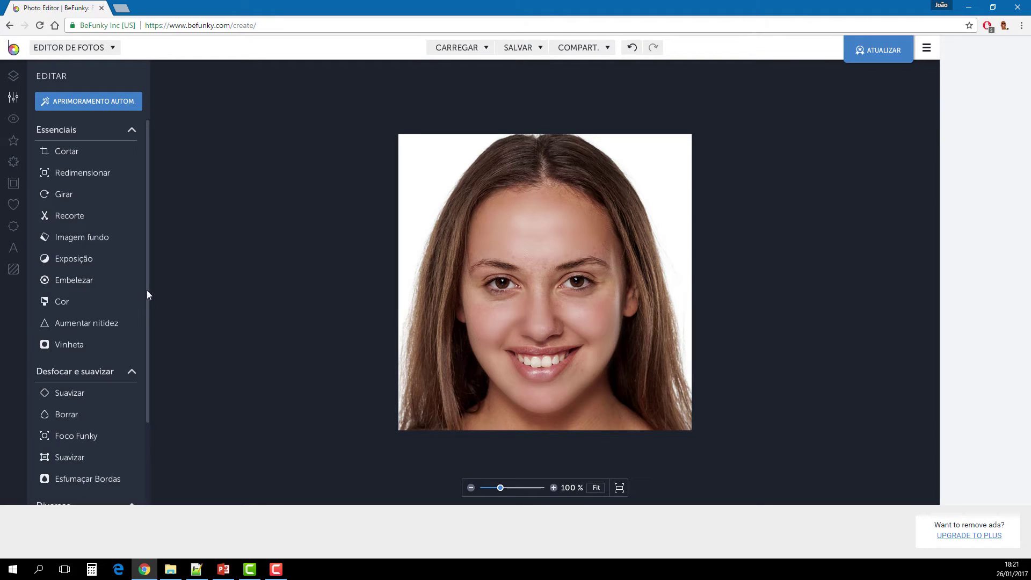
scroll(147, 322, "down", 2)
scroll(148, 333, "up", 2)
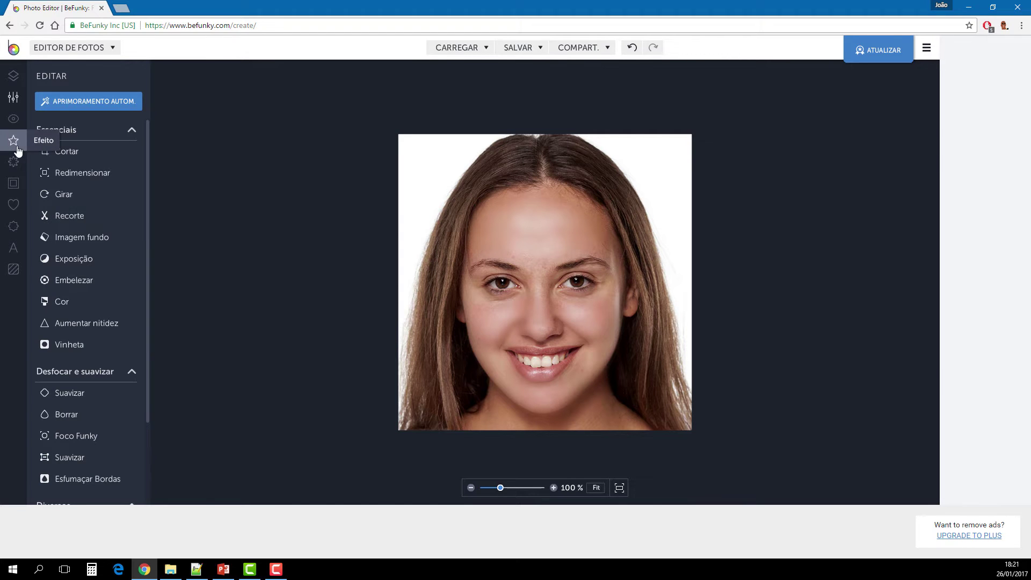
Try saving the cropped portrait to Facebook as far as the login form, and close the login window without signing in.
left_click(528, 51)
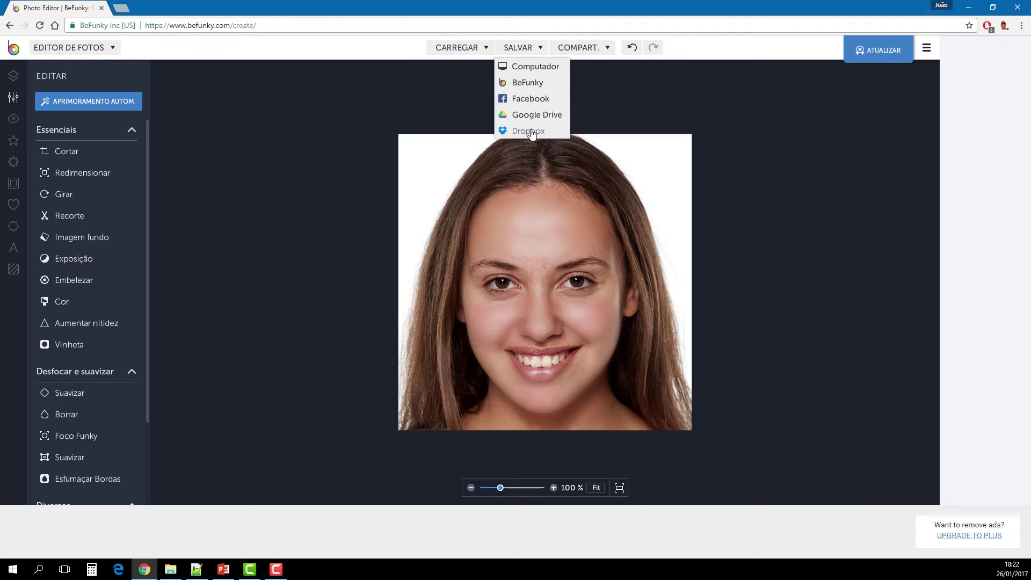
left_click(529, 99)
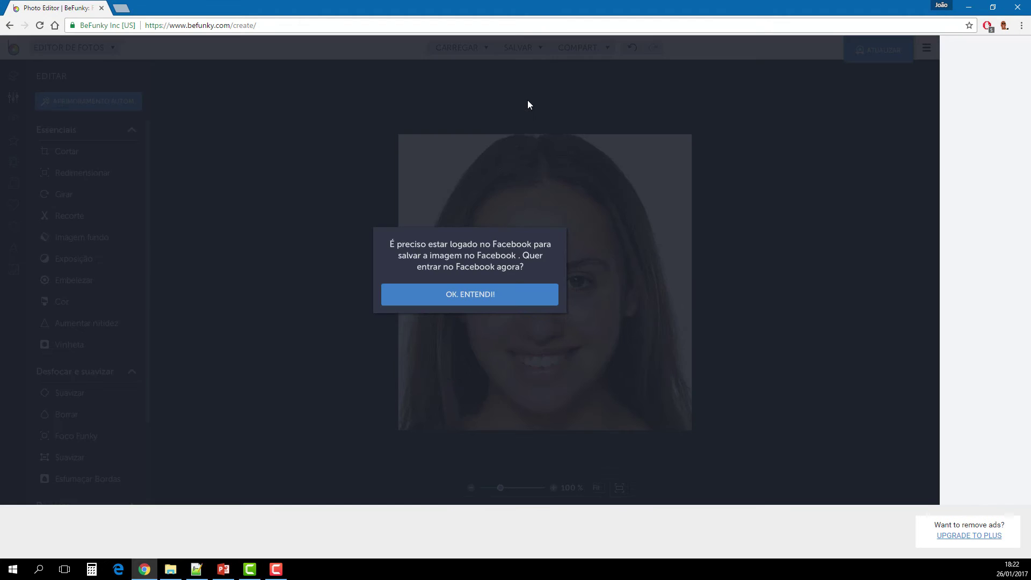
left_click(480, 297)
left_click_drag(143, 40, 394, 159)
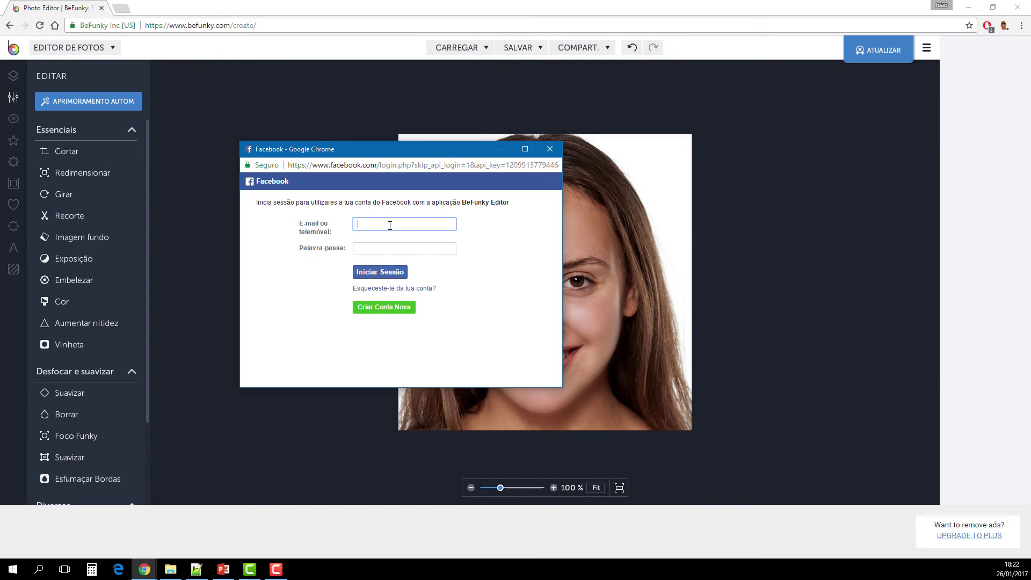
left_click(371, 247)
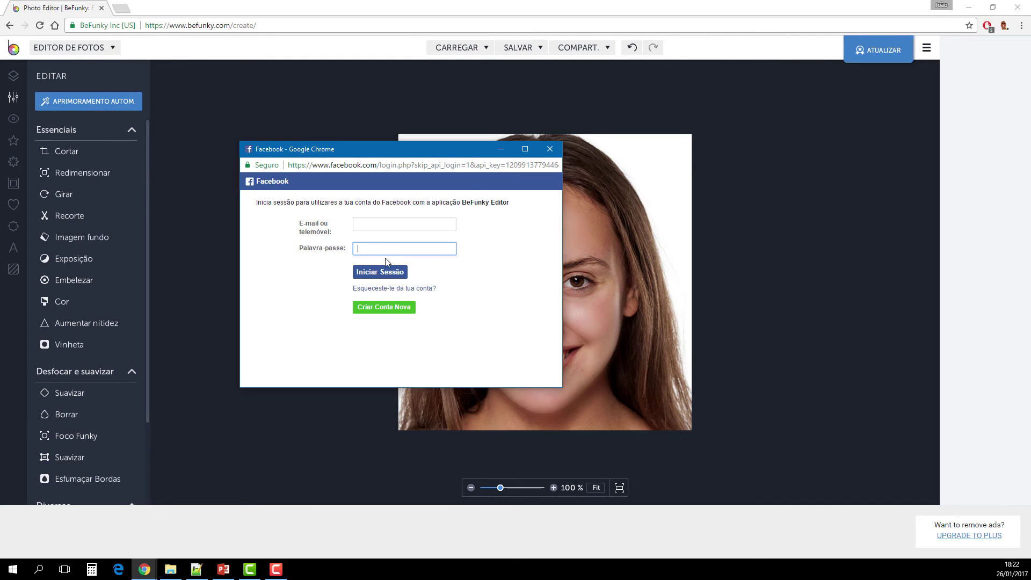
left_click(549, 148)
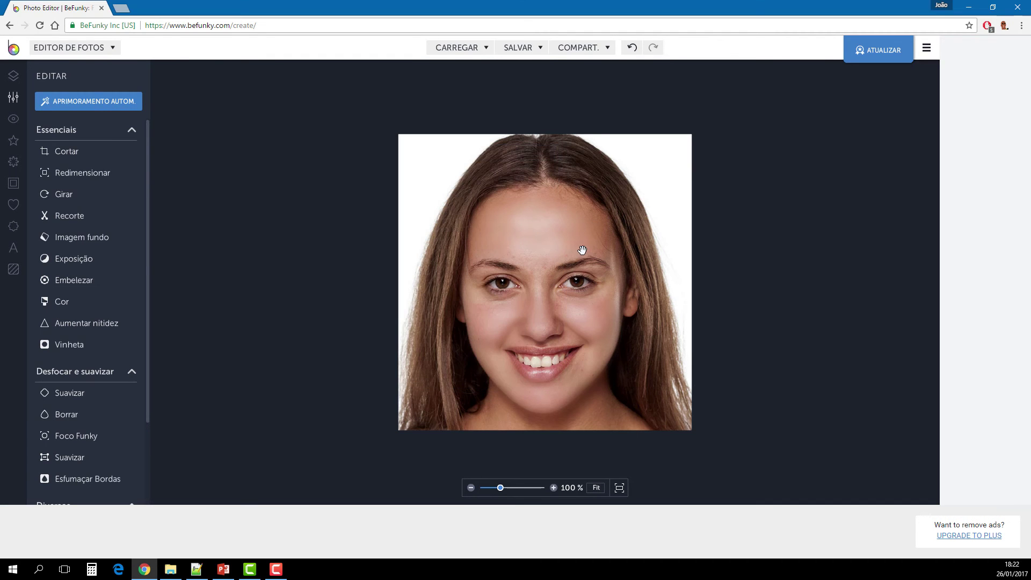